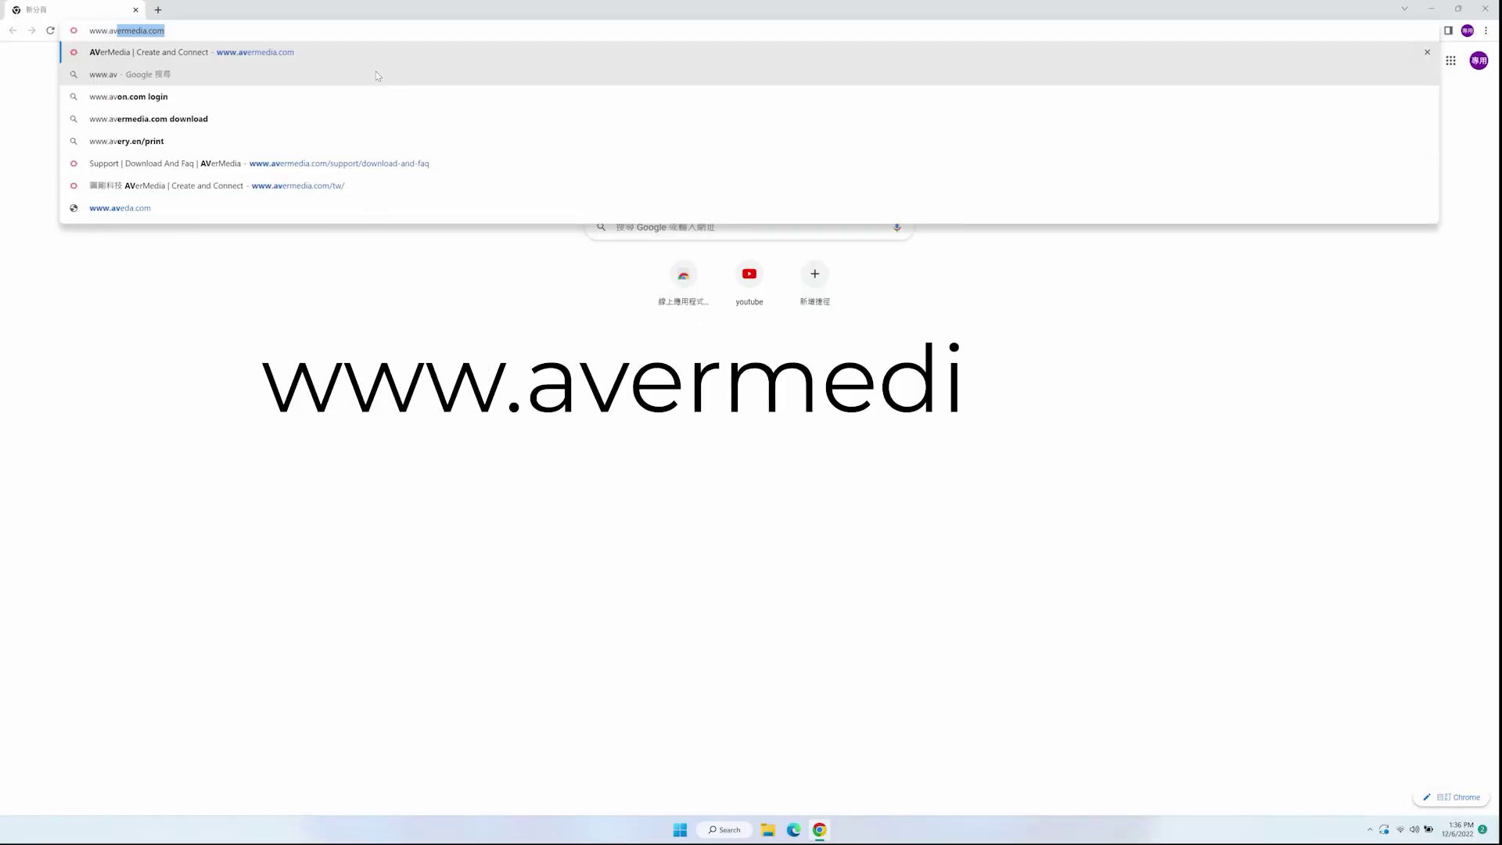
pyautogui.write('a.com')
# Step: Download AVerMedia Assist Central from avermedia.com's Downloads & FAQ page and install it with default settings
pyautogui.press('Return')
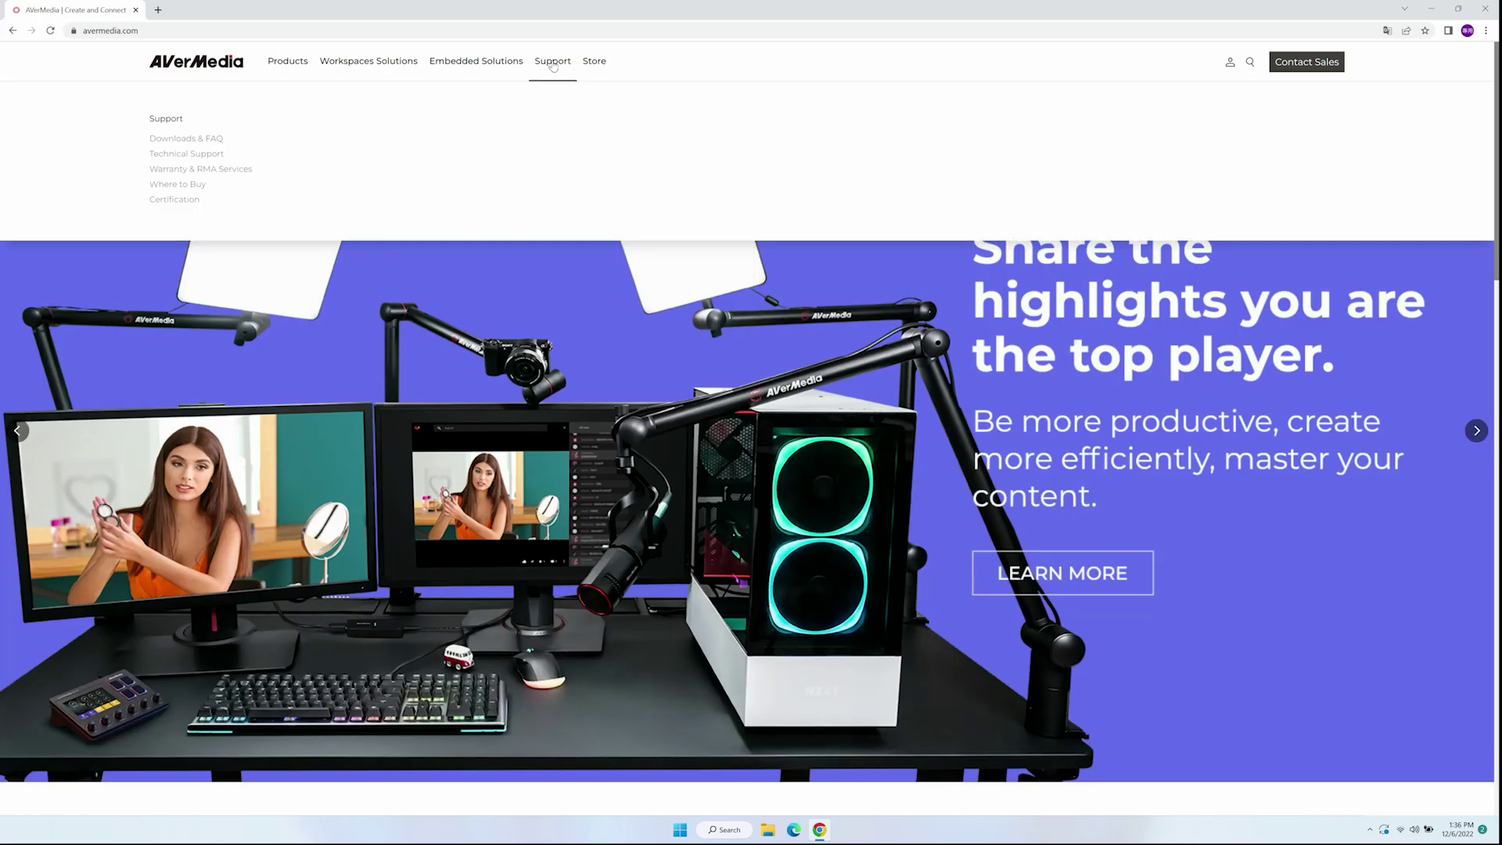
pyautogui.click(553, 62)
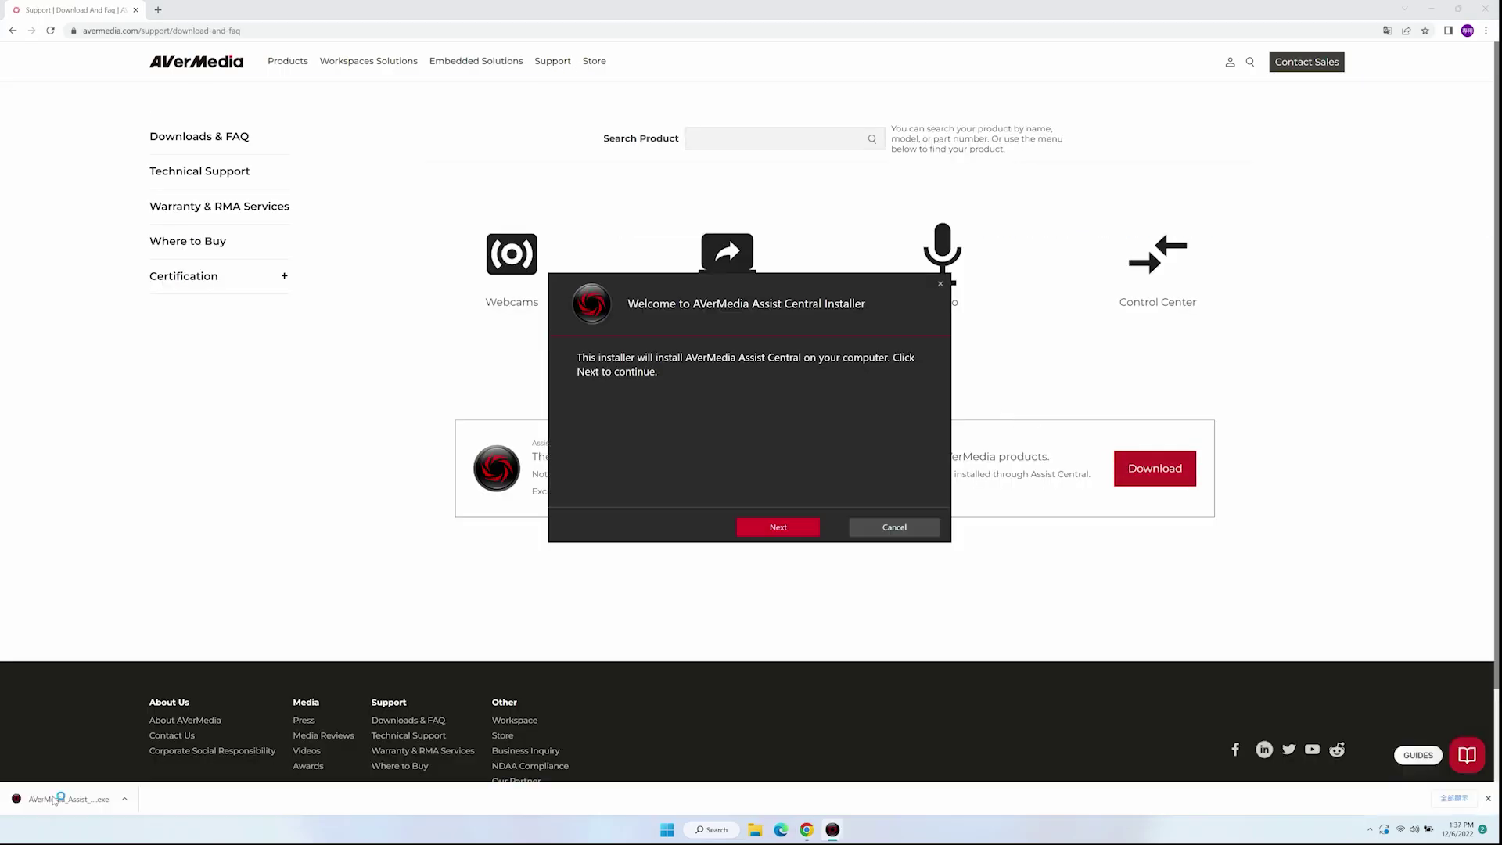
pyautogui.click(788, 529)
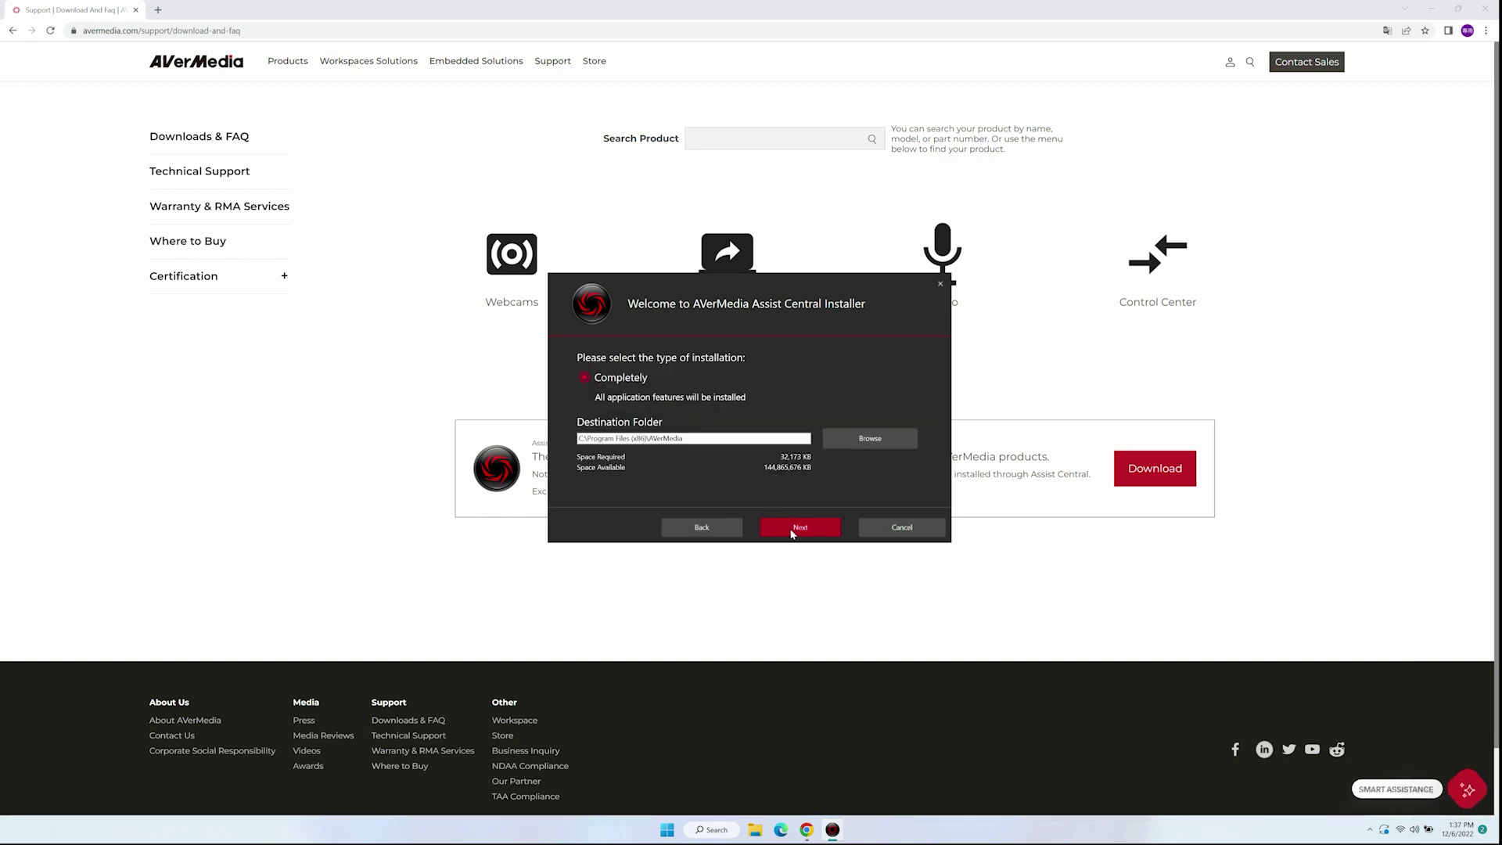
pyautogui.click(790, 530)
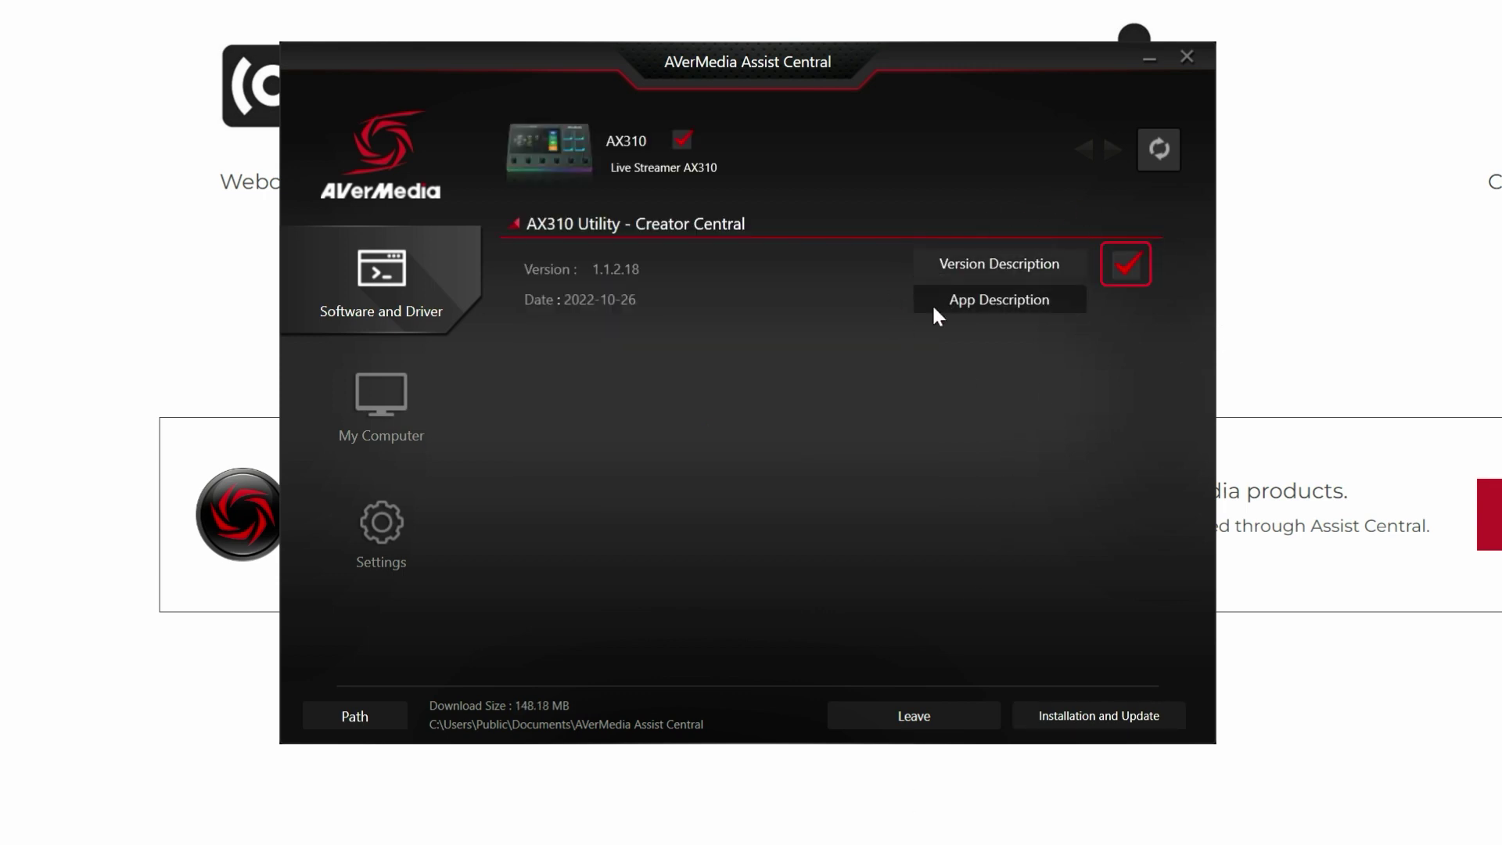
# Step: Install the ticked AX310 Creator Central utility through Assist Central's Installation and Update
pyautogui.click(1100, 719)
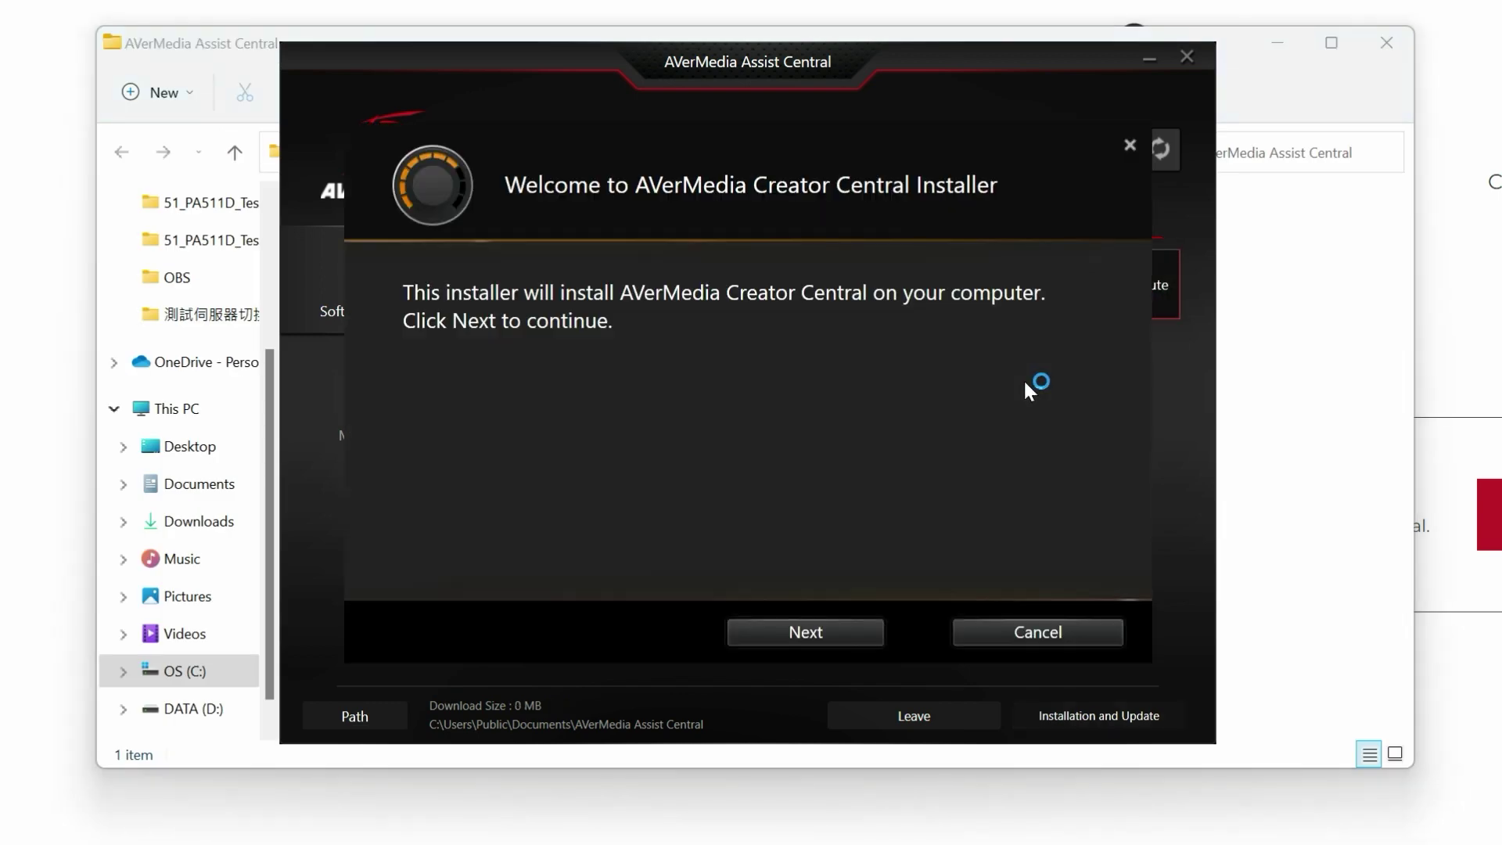
pyautogui.click(802, 634)
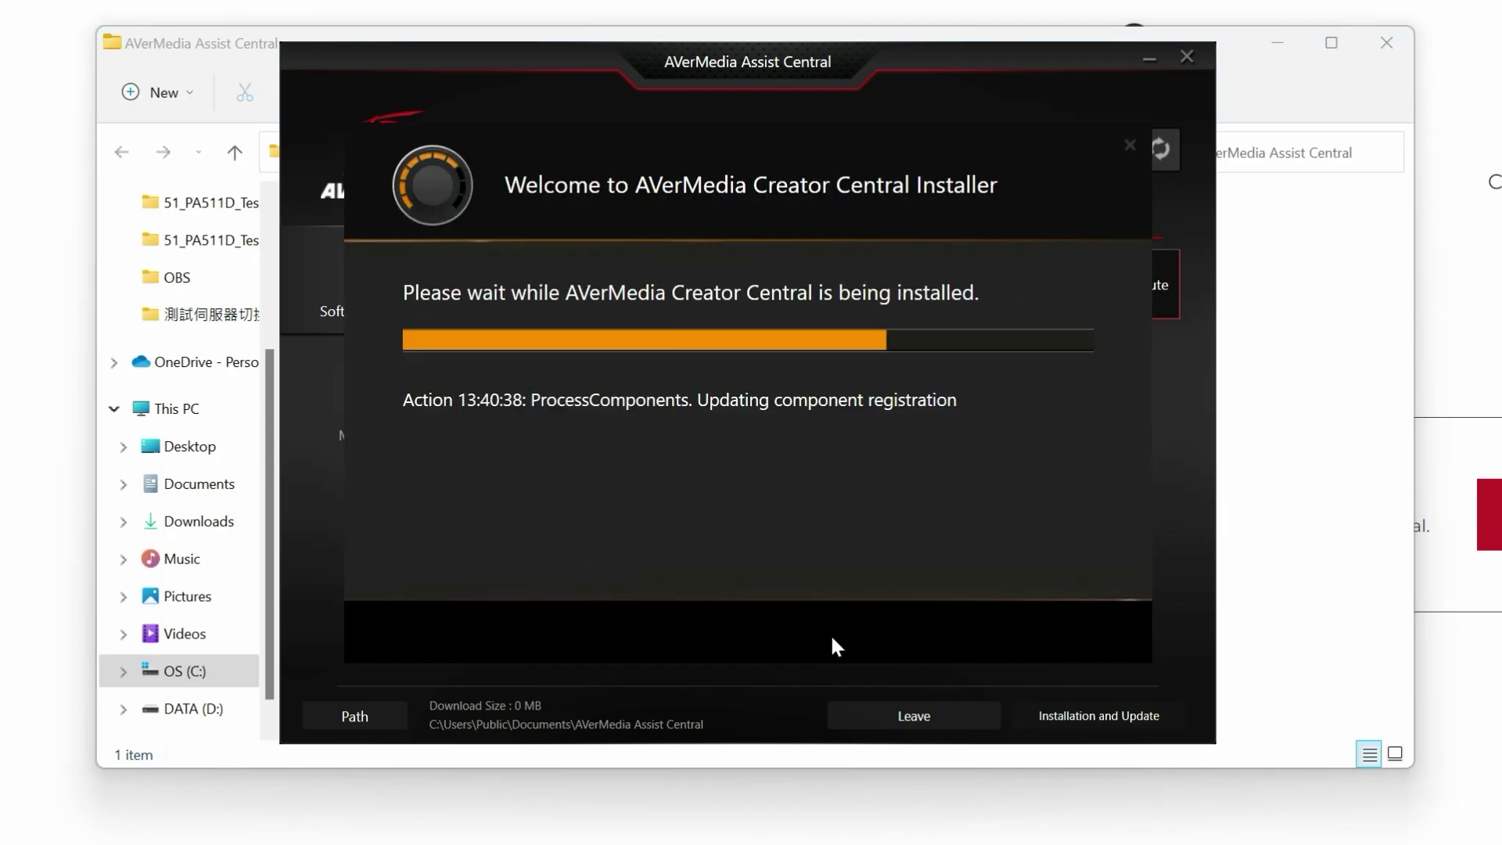
pyautogui.click(1052, 639)
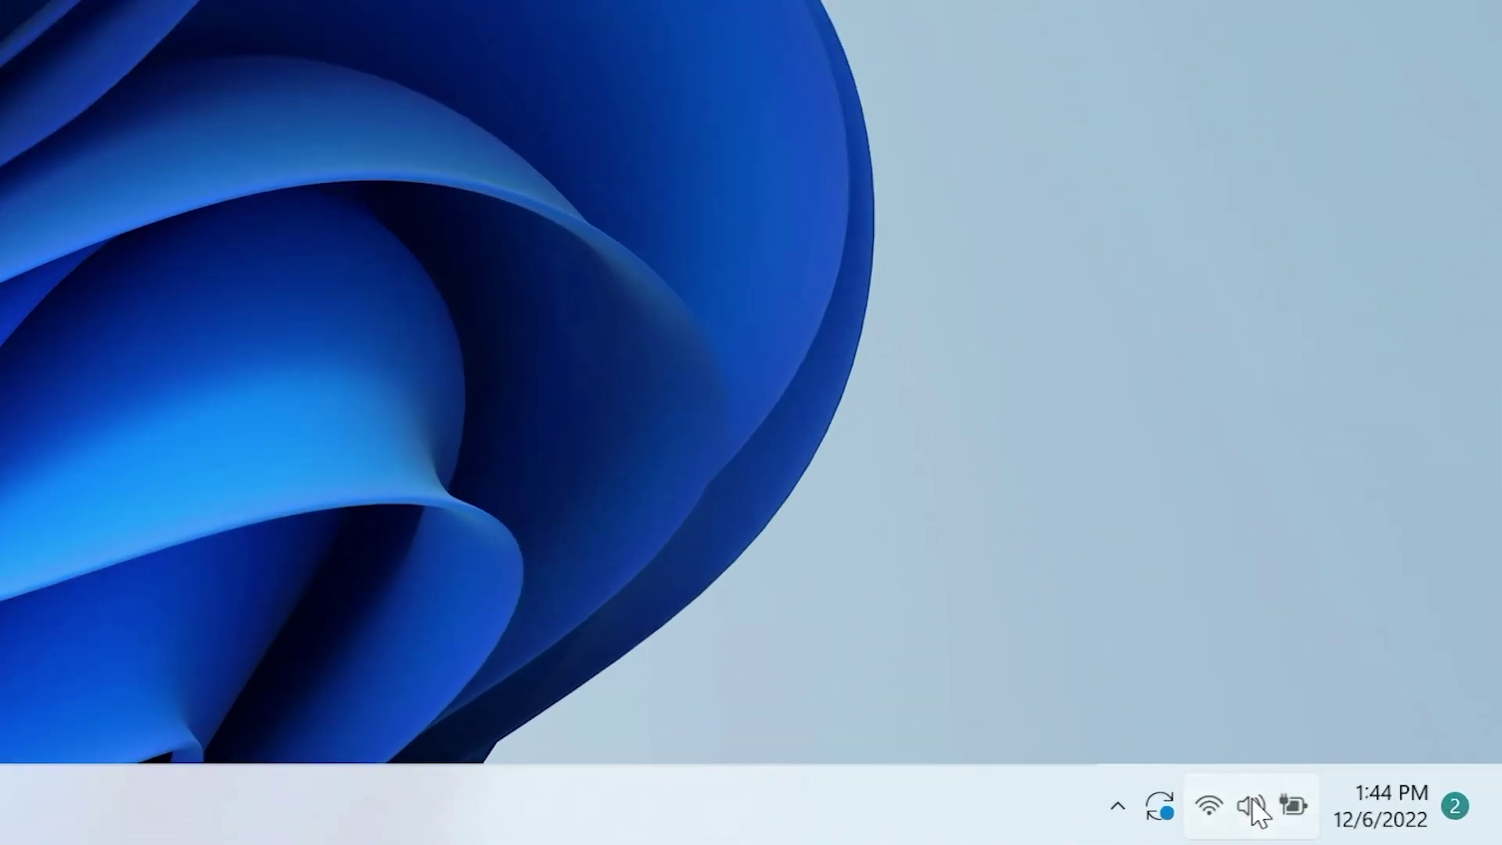
# Step: Set AX310 System as the default playback device and Chat as the default communications device
pyautogui.rightClick(1414, 829)
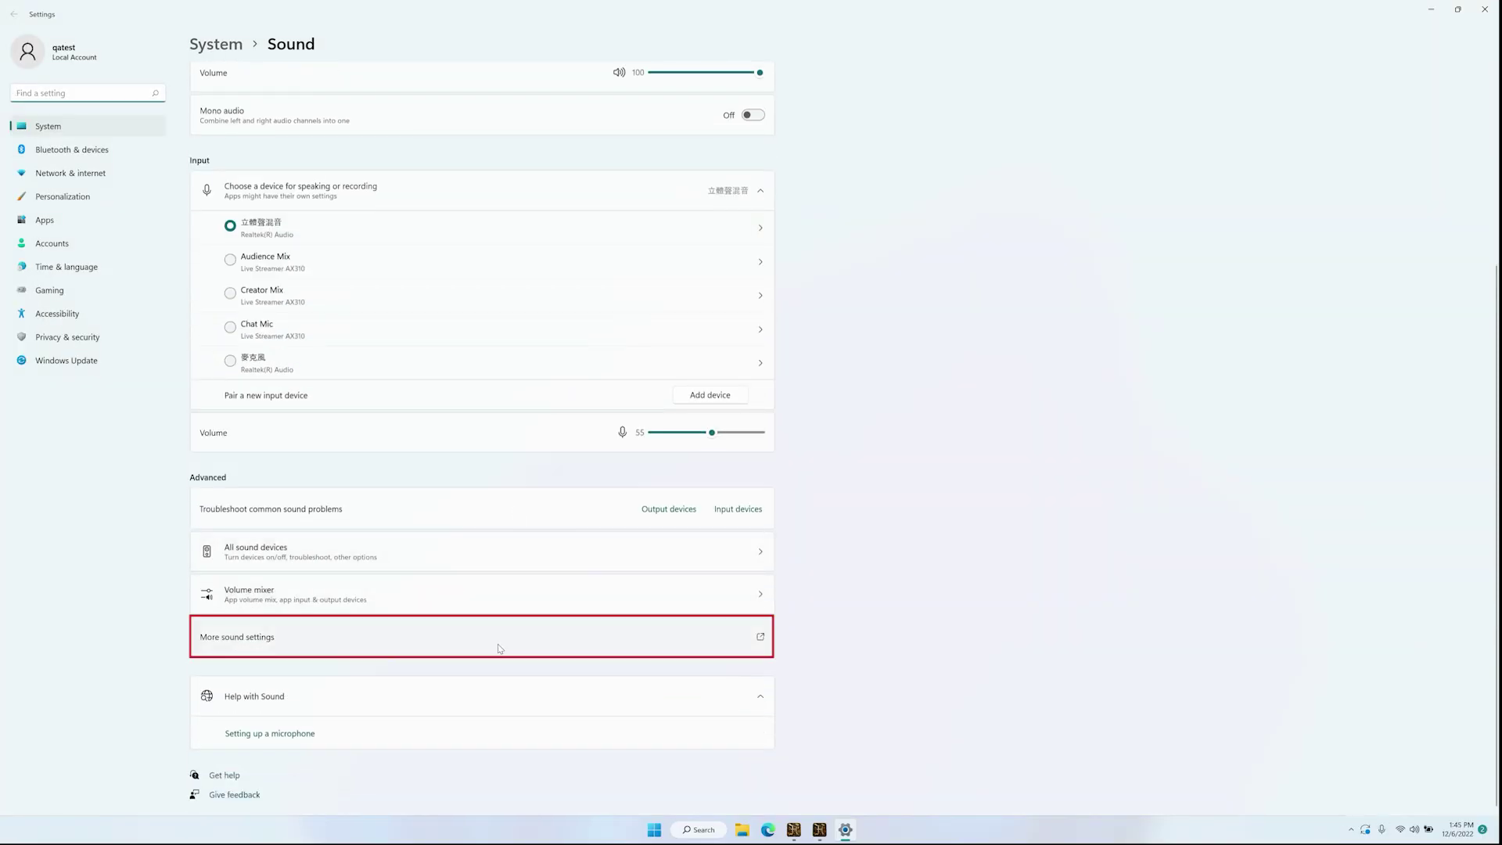
pyautogui.click(498, 646)
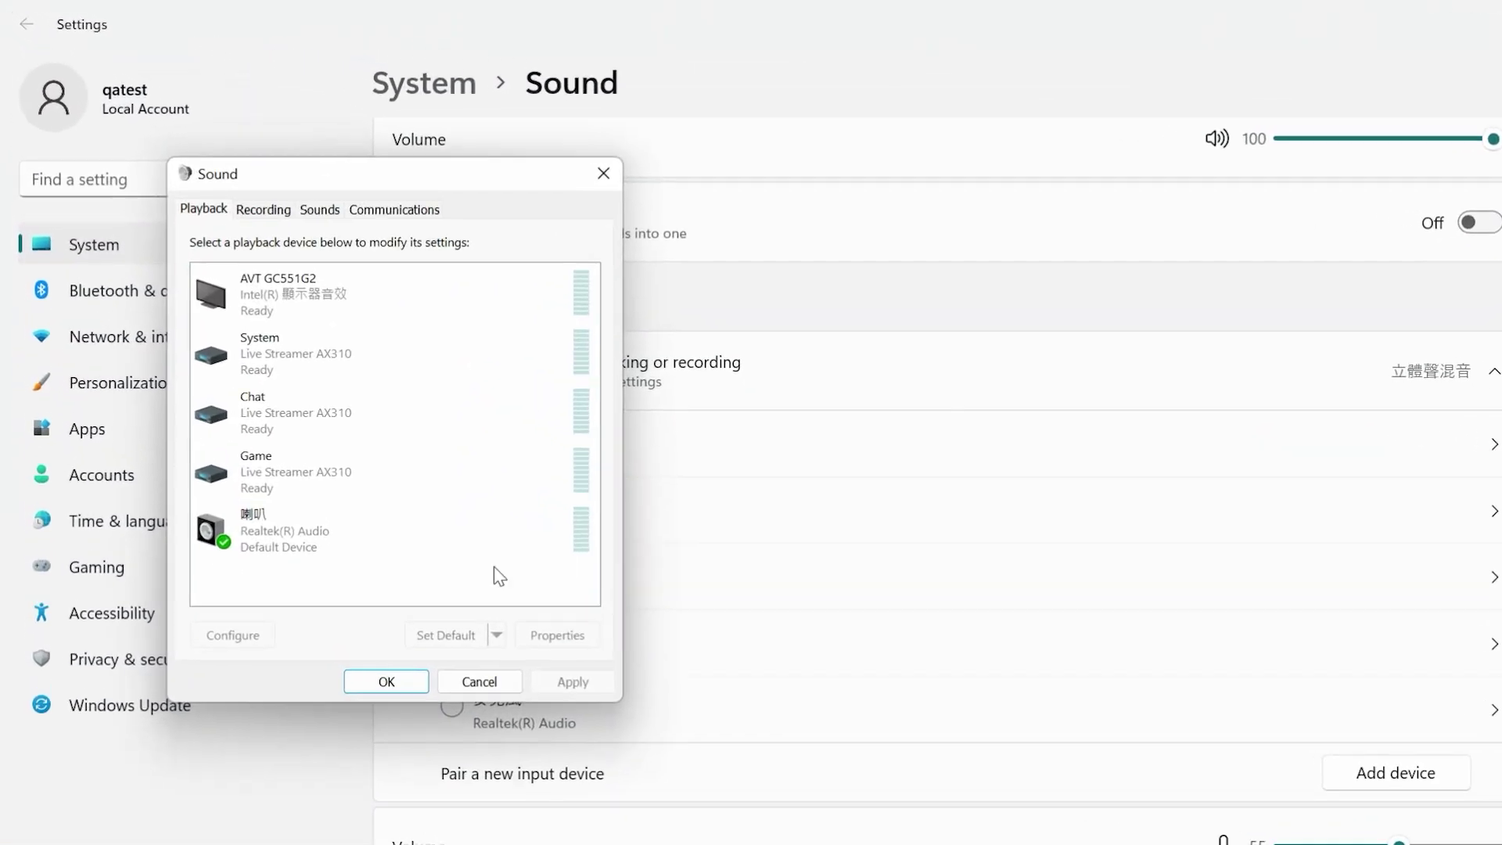
pyautogui.rightClick(413, 379)
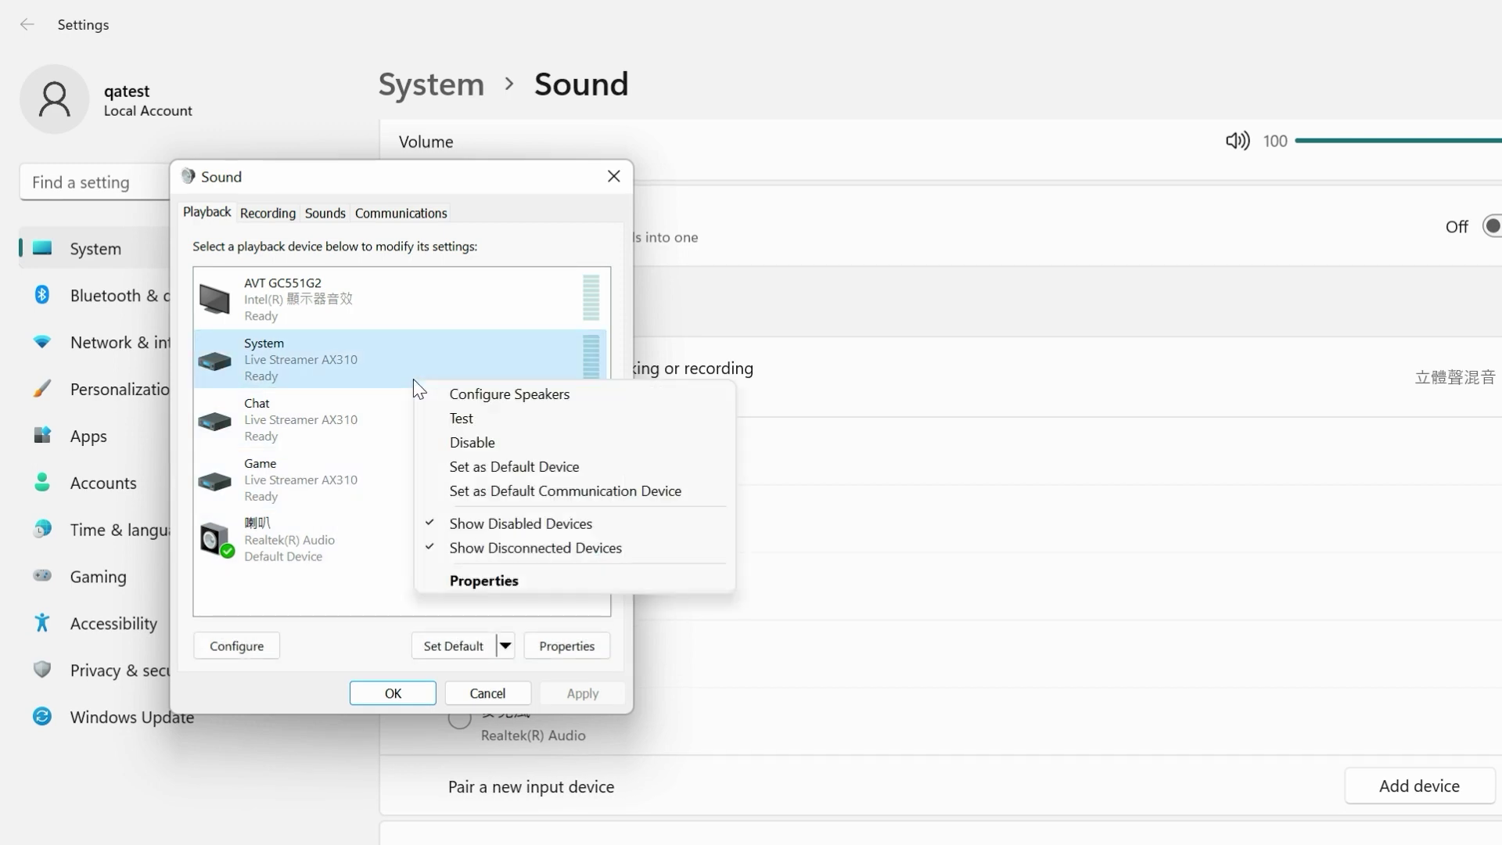
pyautogui.click(494, 465)
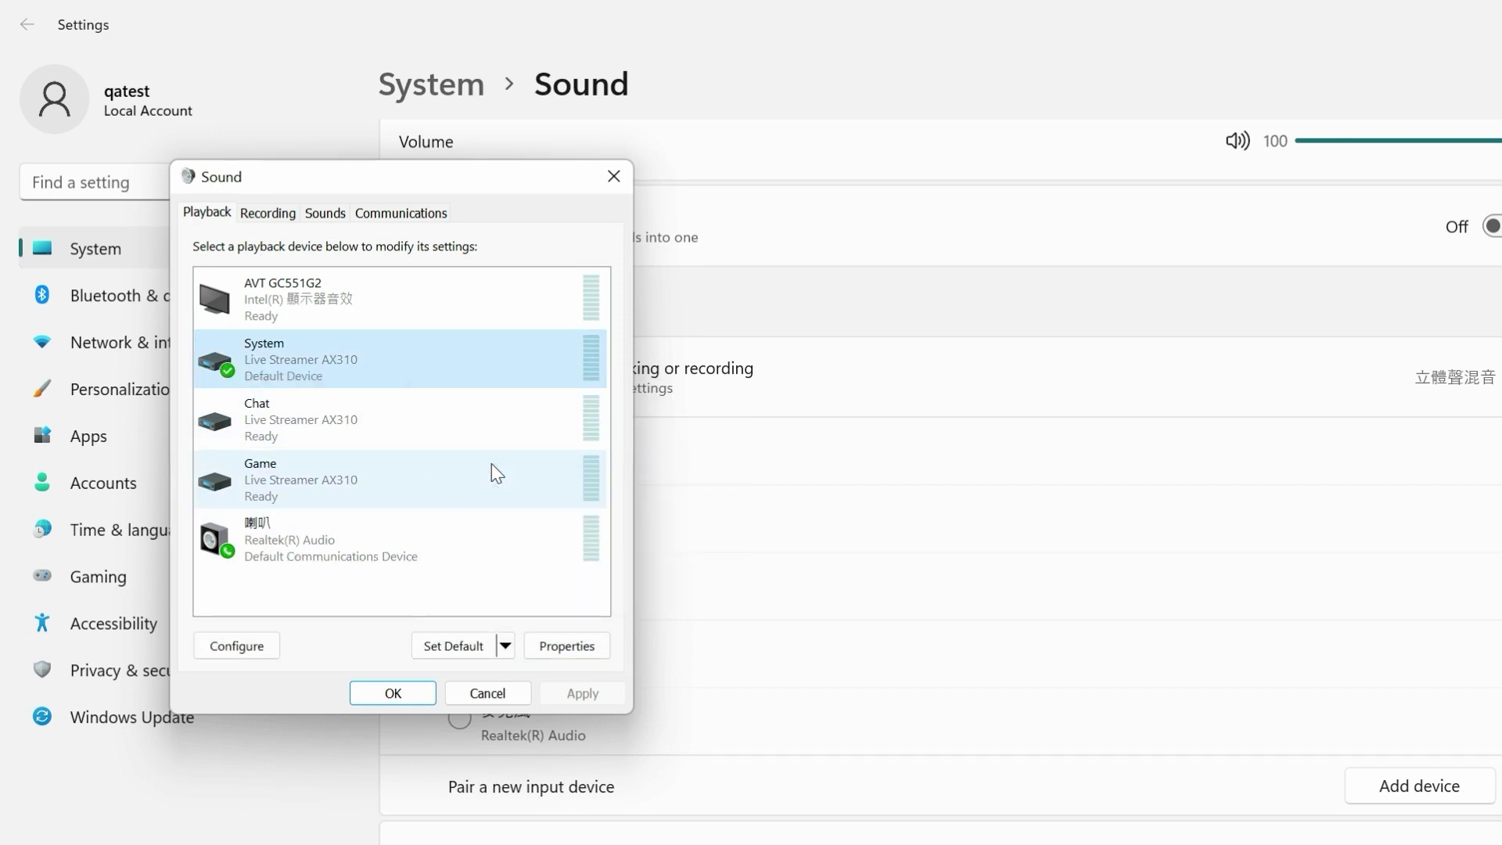
pyautogui.rightClick(450, 422)
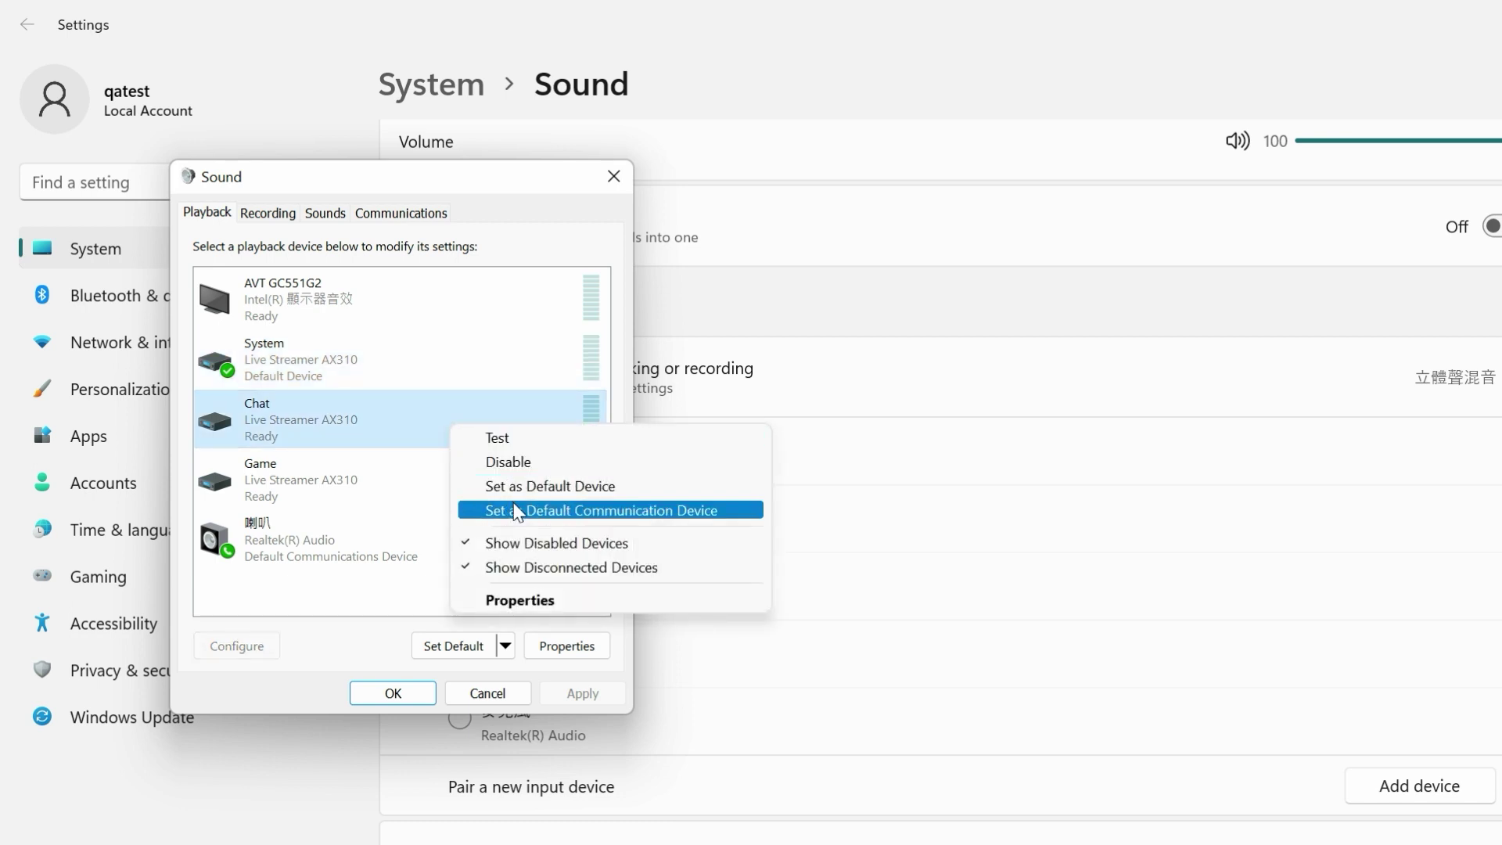
pyautogui.click(514, 512)
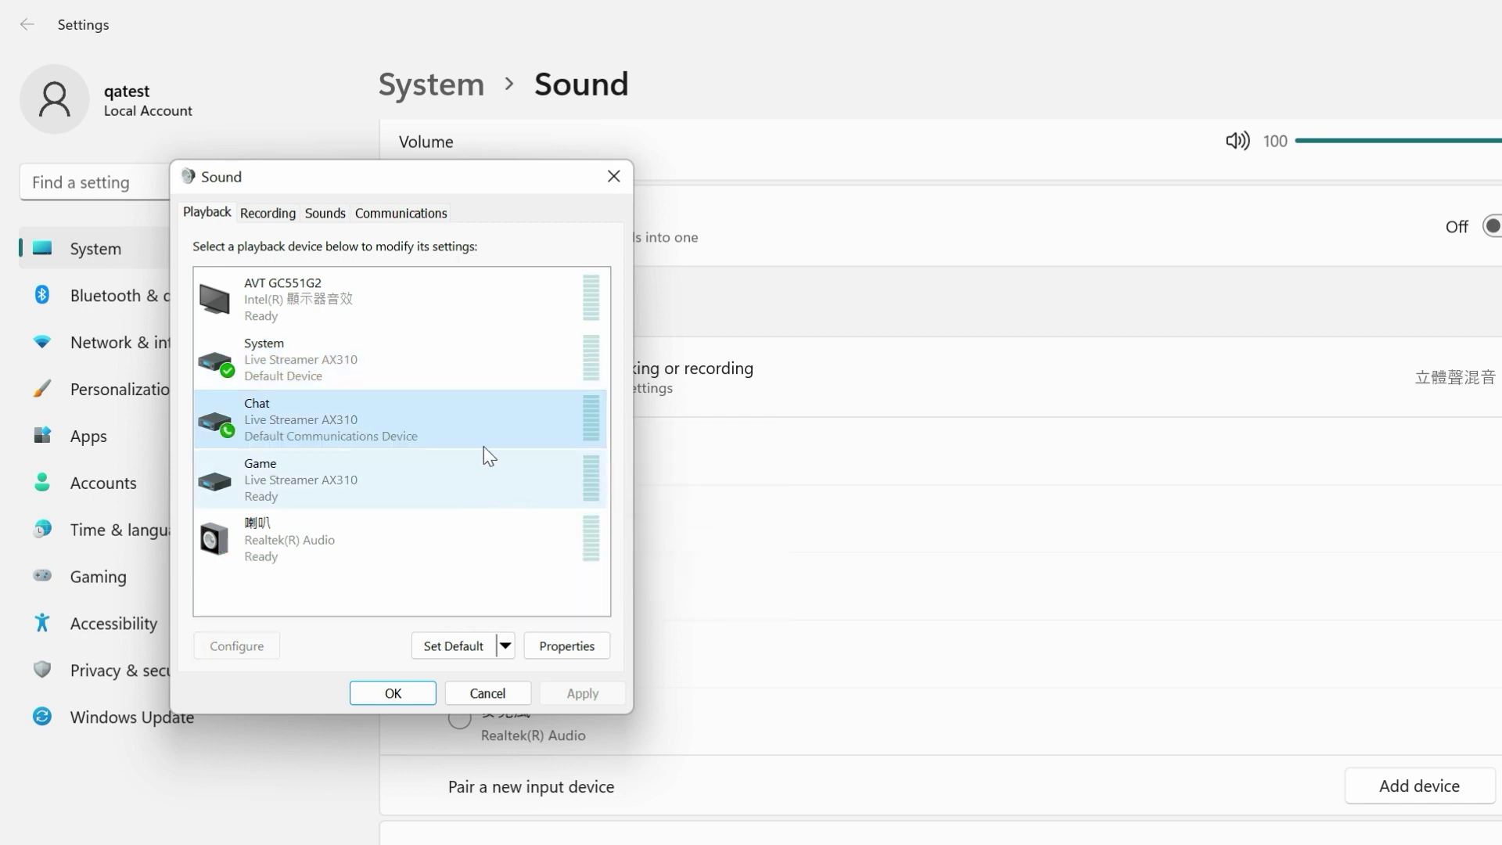
# Step: Make AX310 Chat Mic the default recording device and apply the sound settings
pyautogui.click(281, 214)
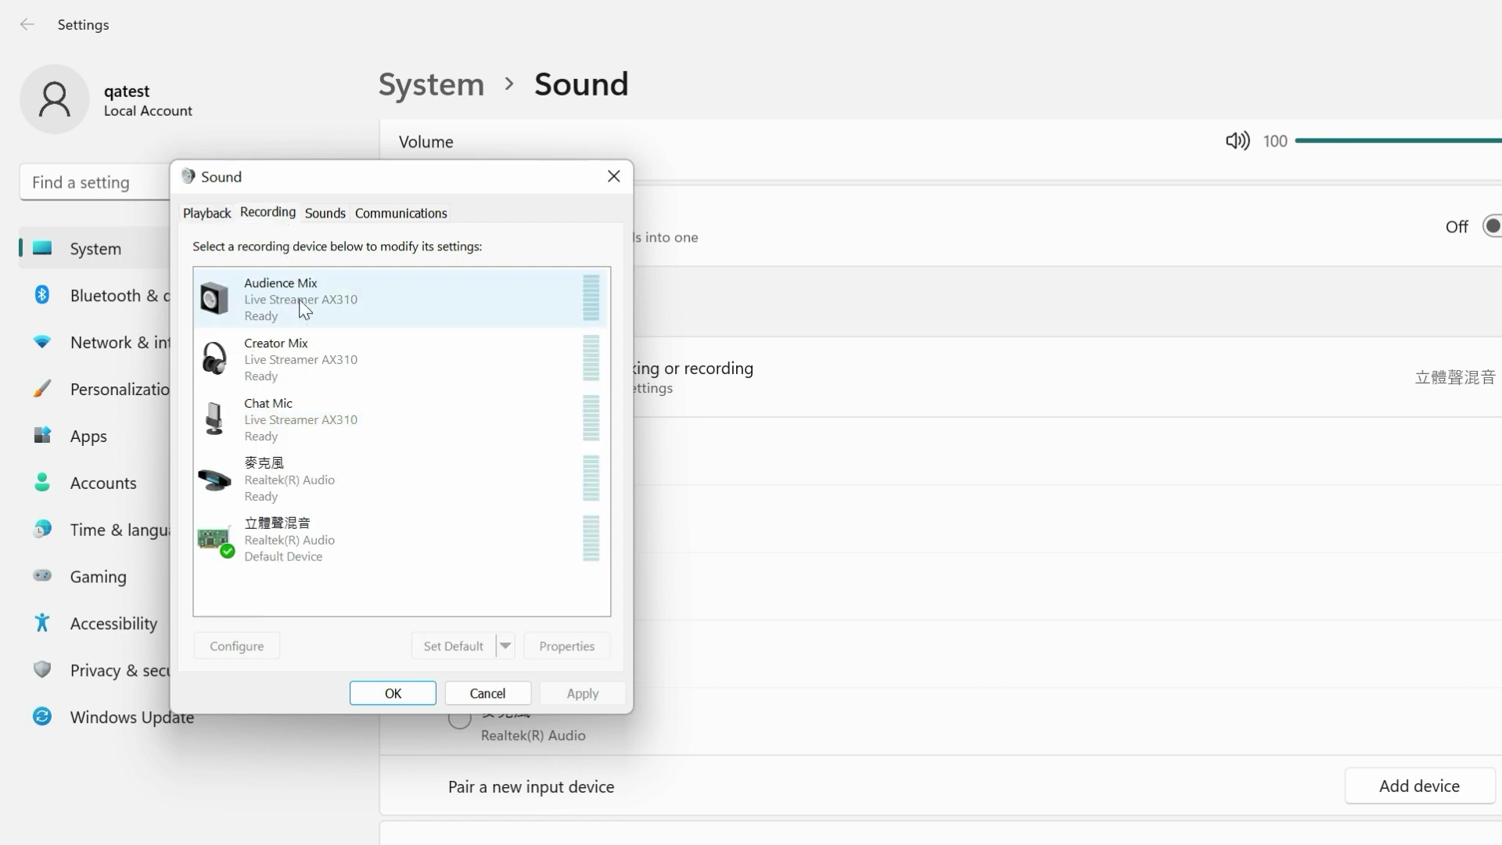
pyautogui.click(334, 400)
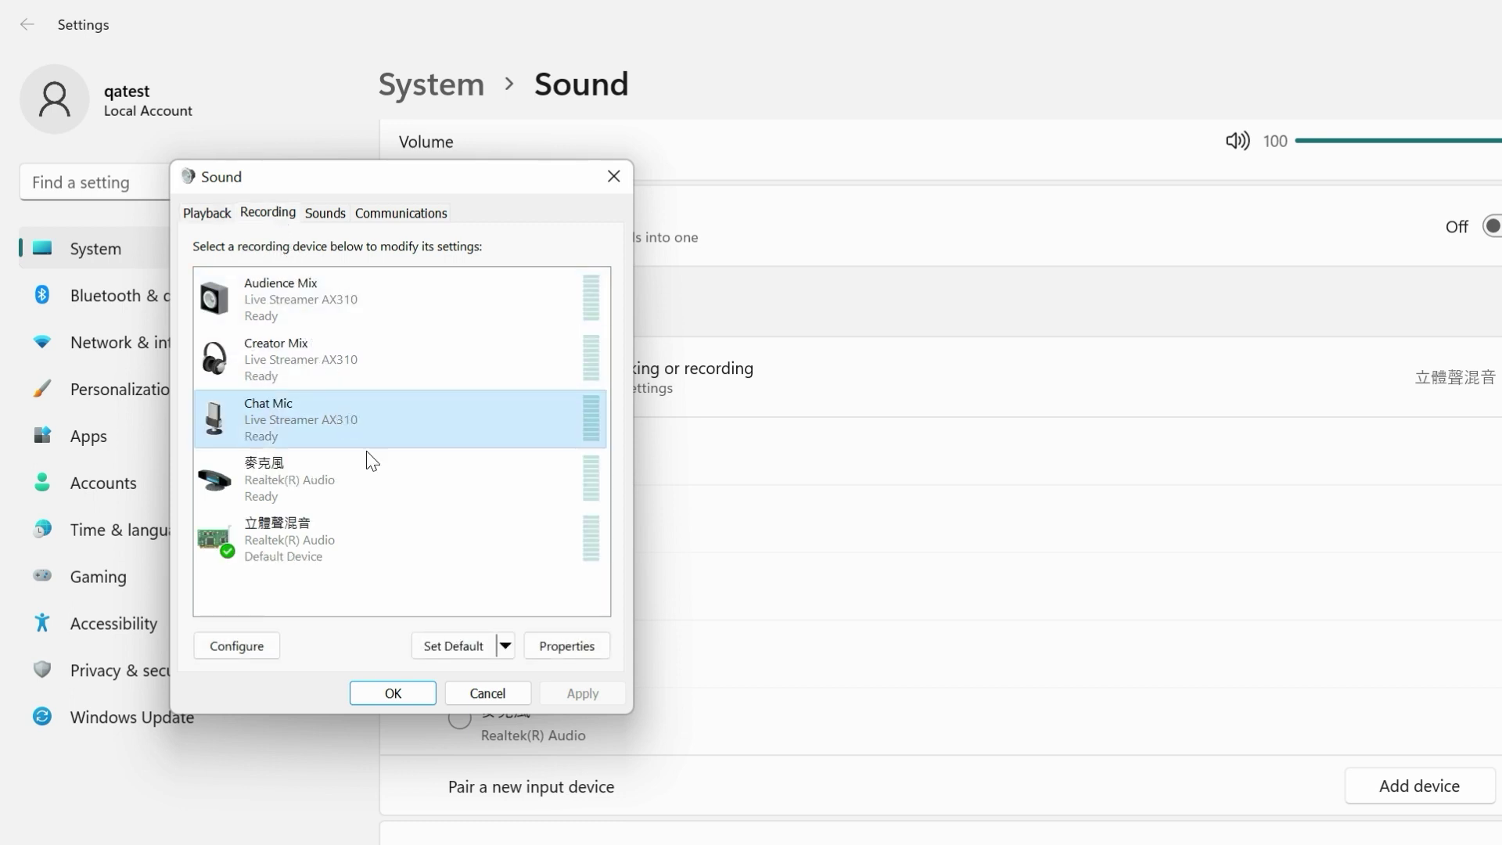
pyautogui.click(441, 647)
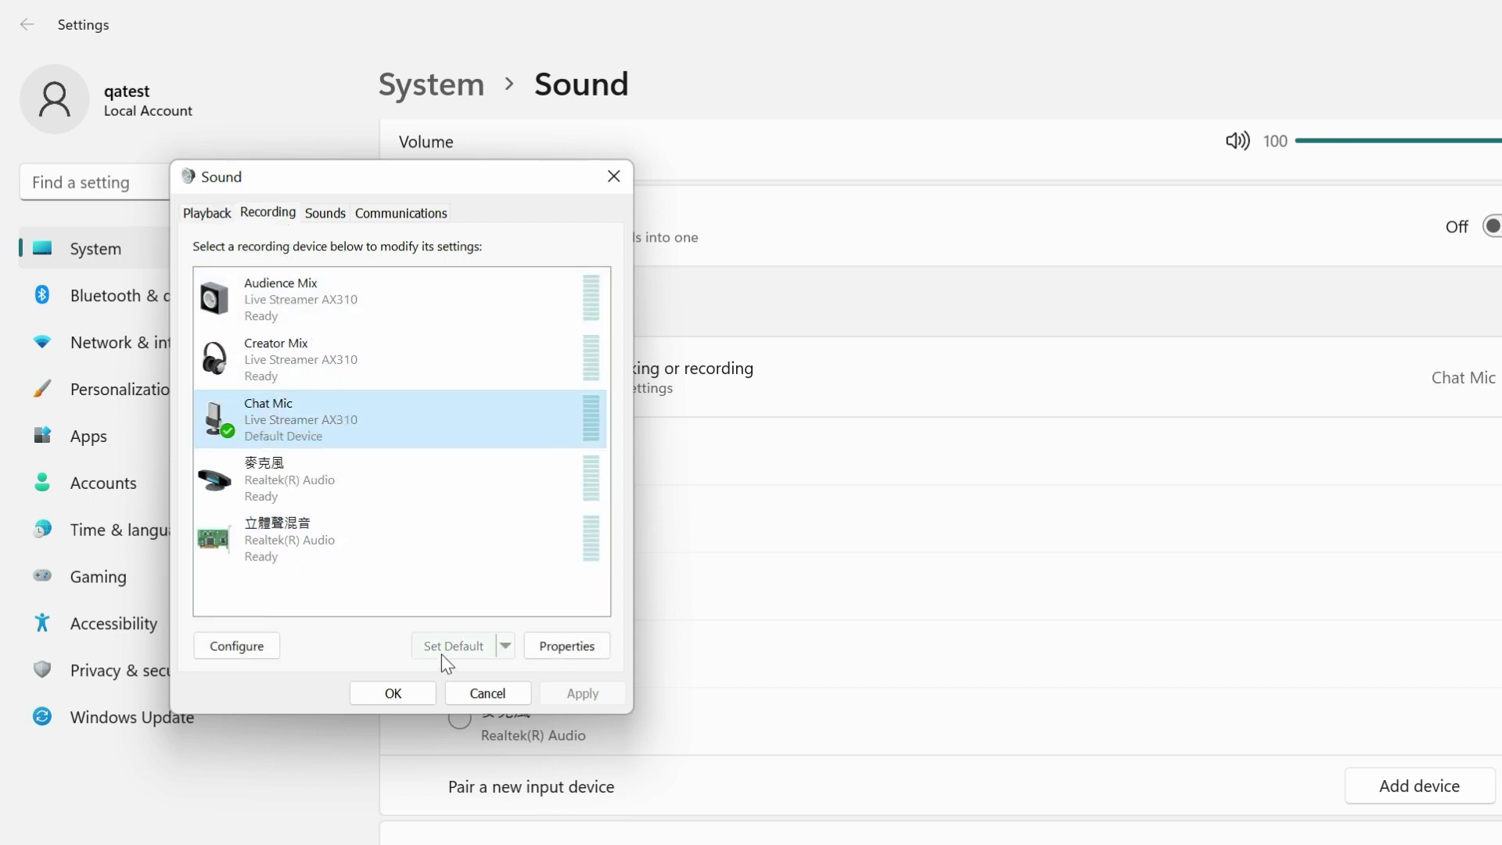
pyautogui.click(416, 693)
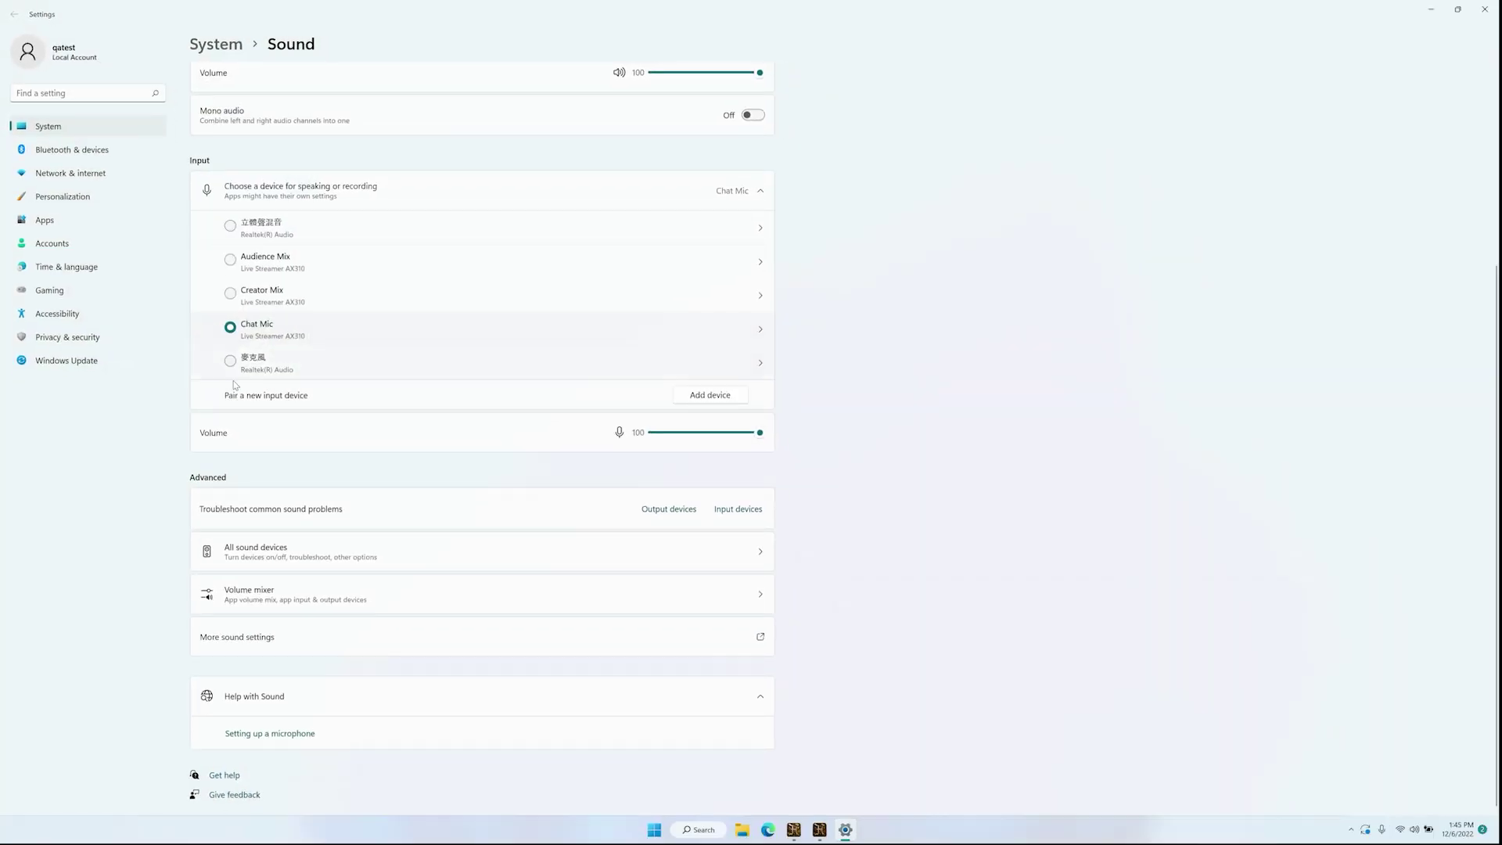
pyautogui.click(295, 597)
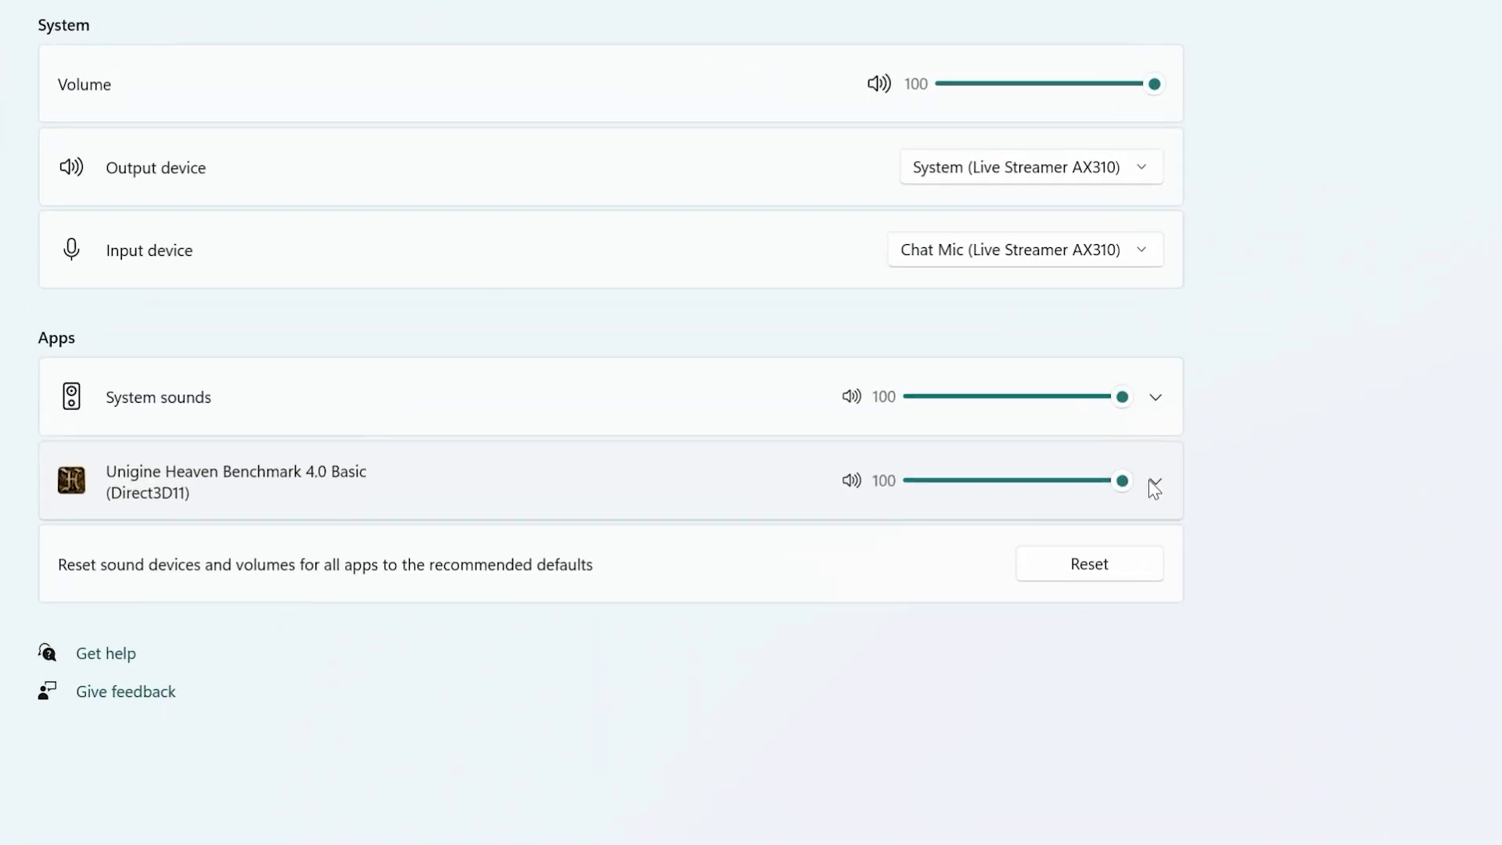
# Step: Set Unigine Heaven Benchmark's output device to Game (Live Streamer AX310) in the Volume mixer
pyautogui.click(758, 307)
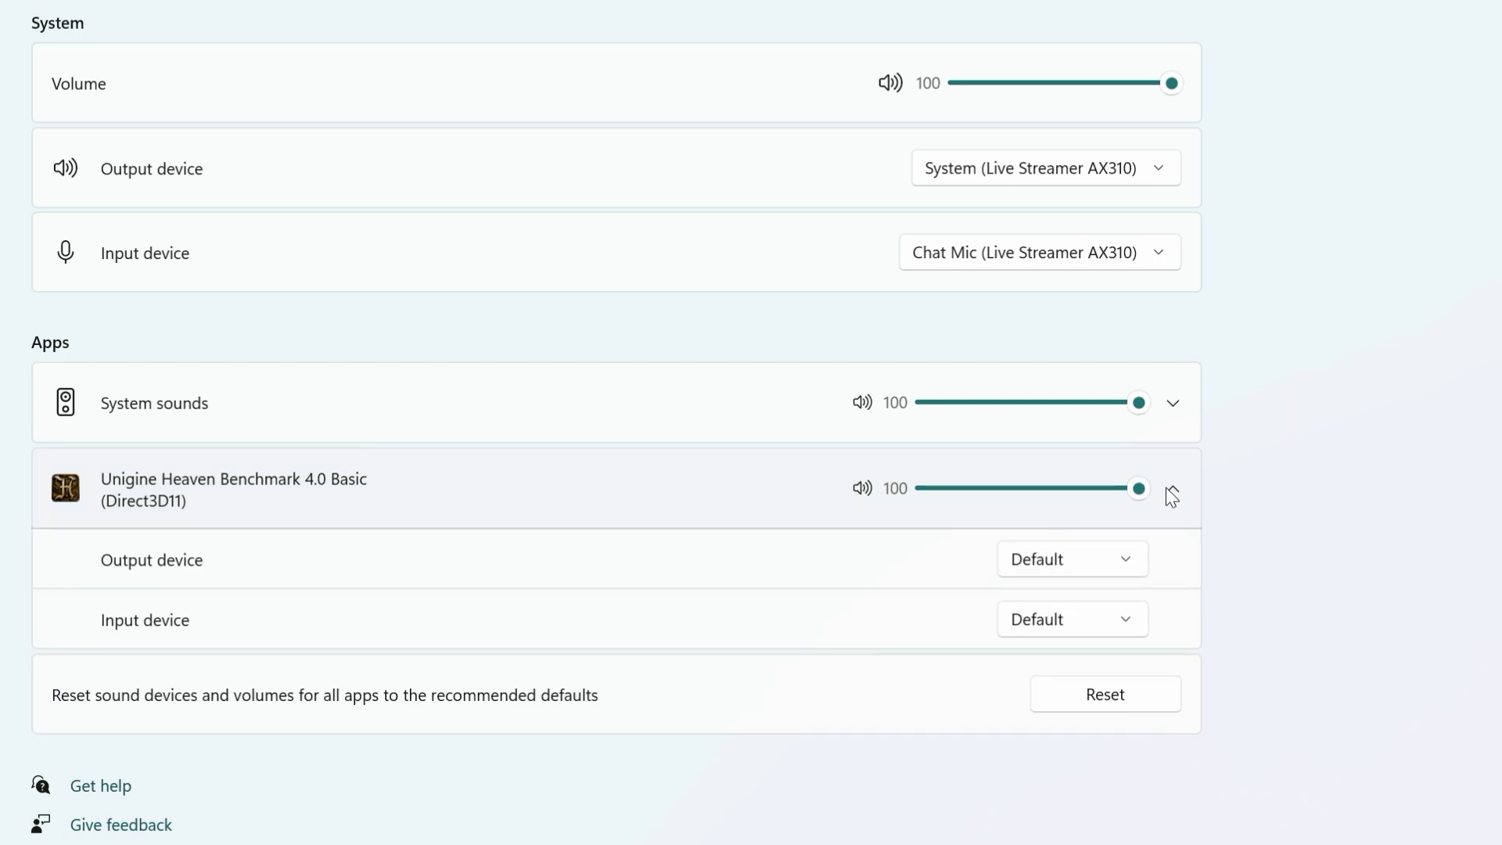
pyautogui.click(1127, 563)
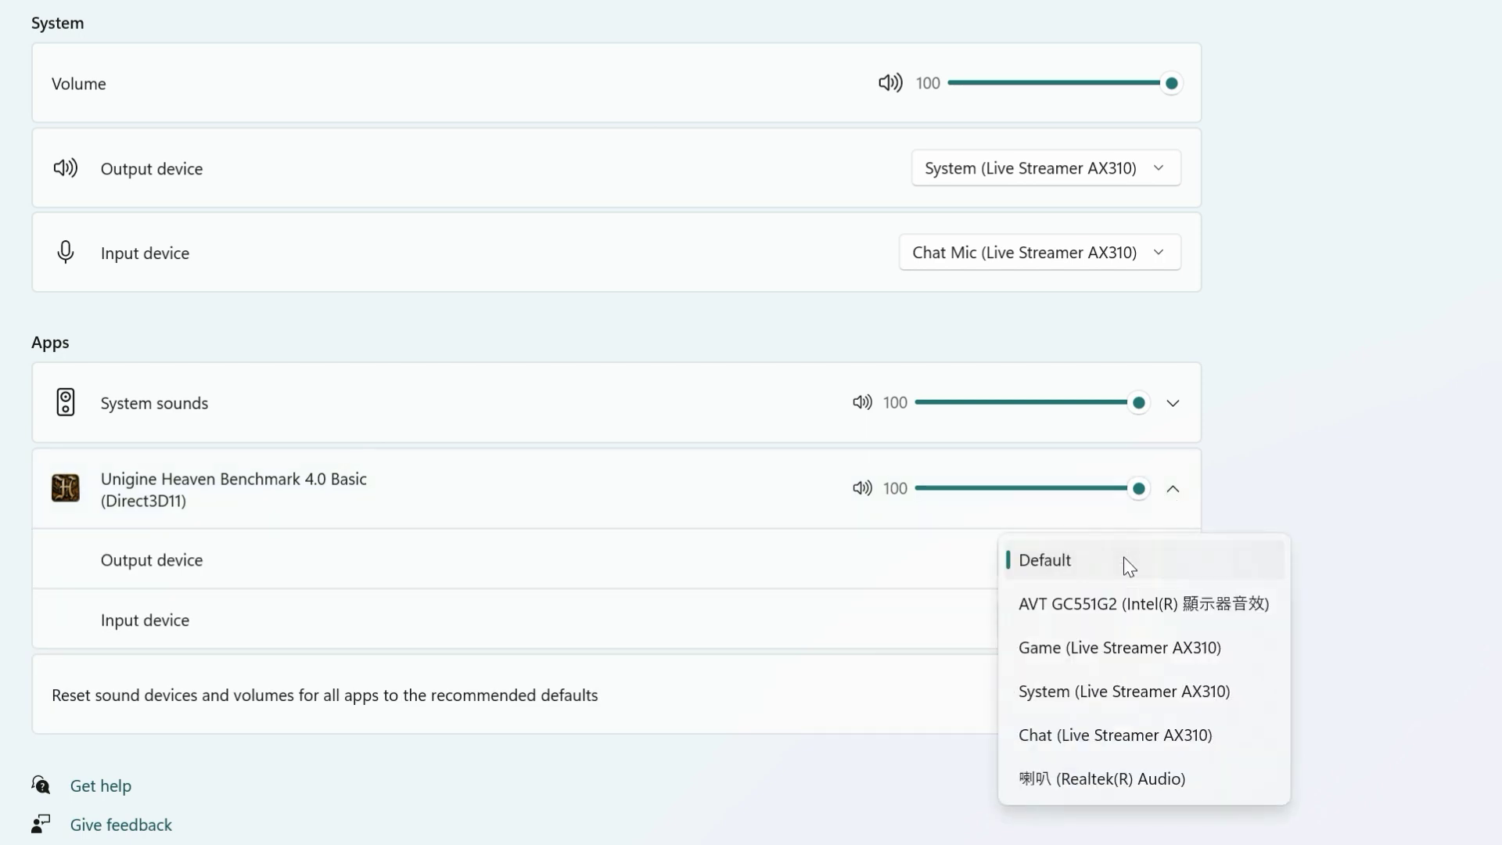
pyautogui.click(1118, 648)
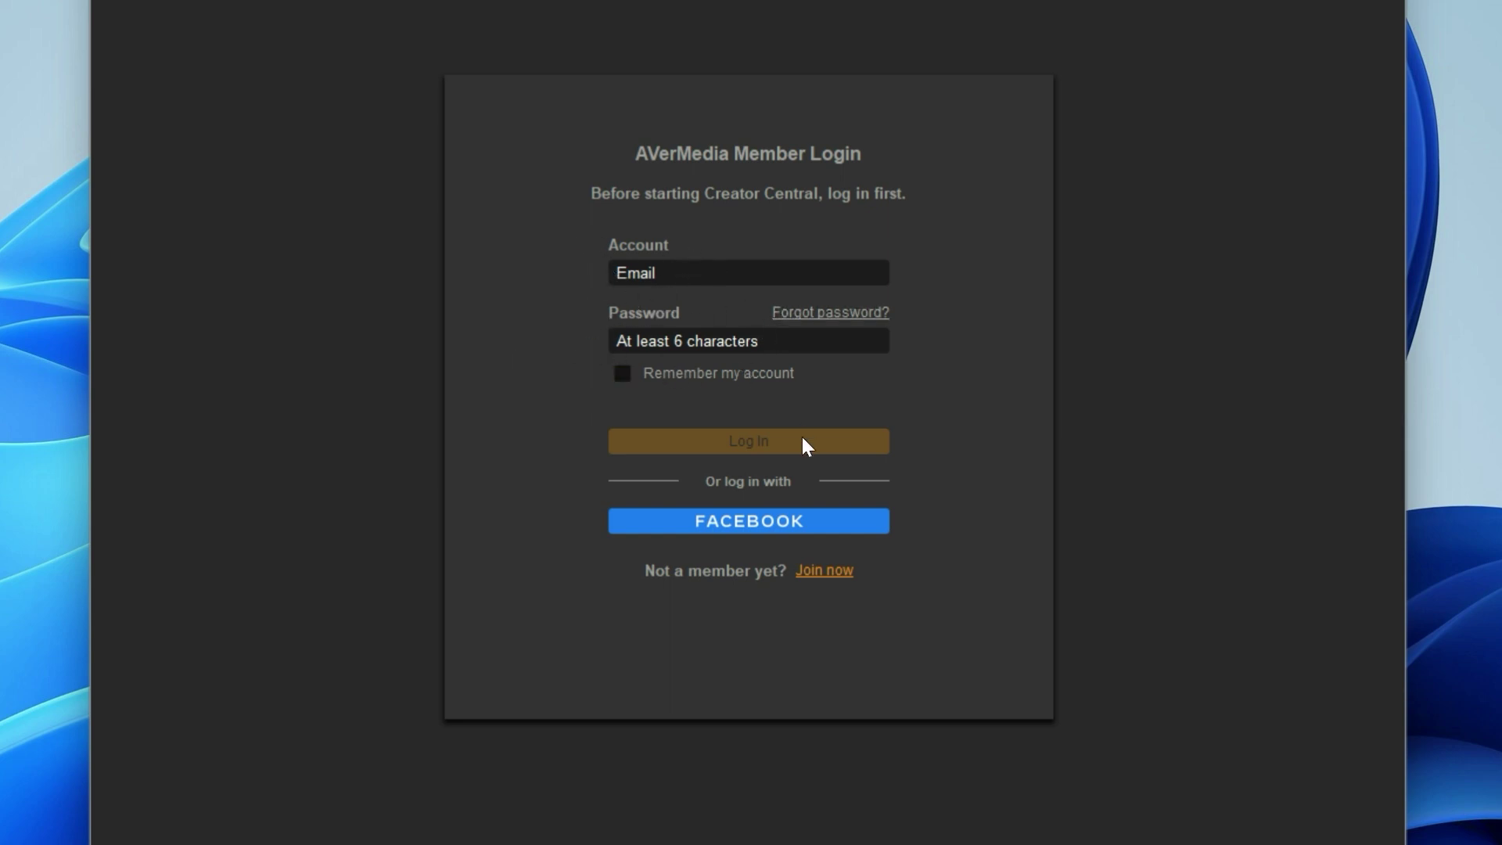
# Step: Choose Join now on the AVerMedia Member Login to reach the account sign-up page
pyautogui.click(824, 571)
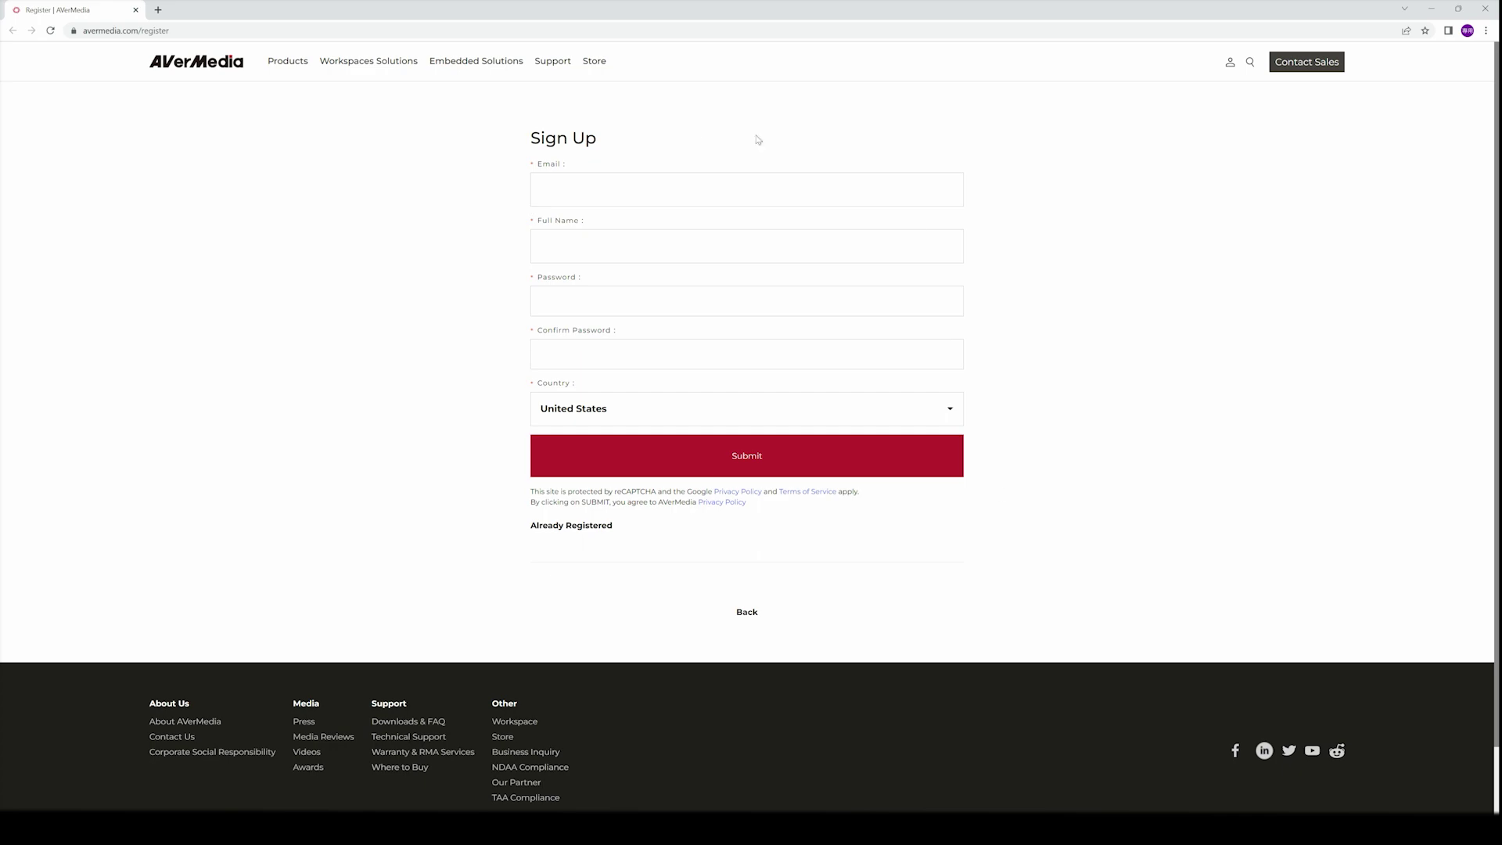